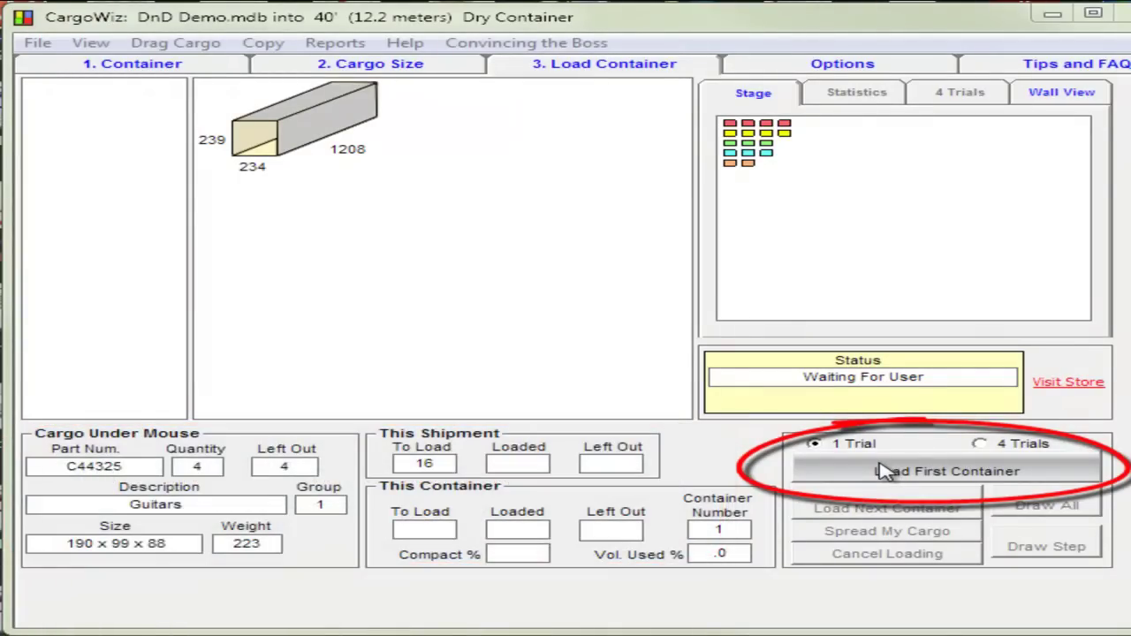
Auto-load the first 40' dry container with 1 trial selected.
{"action": "left_click", "coordinate": [868, 472]}
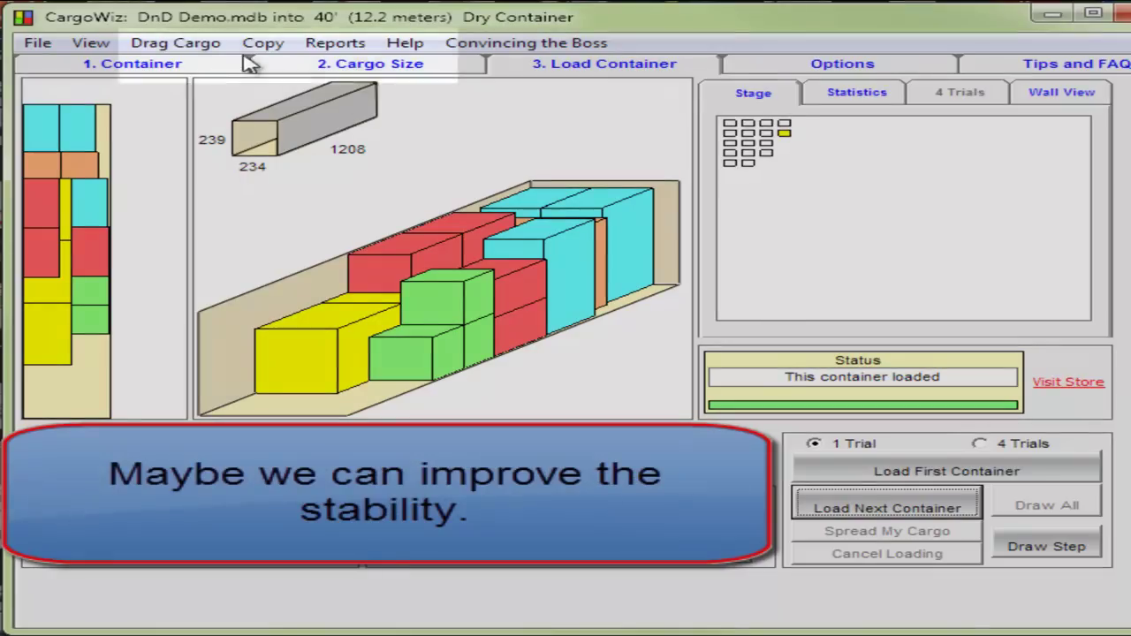
Open the current load plan in the Drag and Drop Editor via Drag Cargo > Edit or Create Load Plan.
{"action": "left_click", "coordinate": [196, 46]}
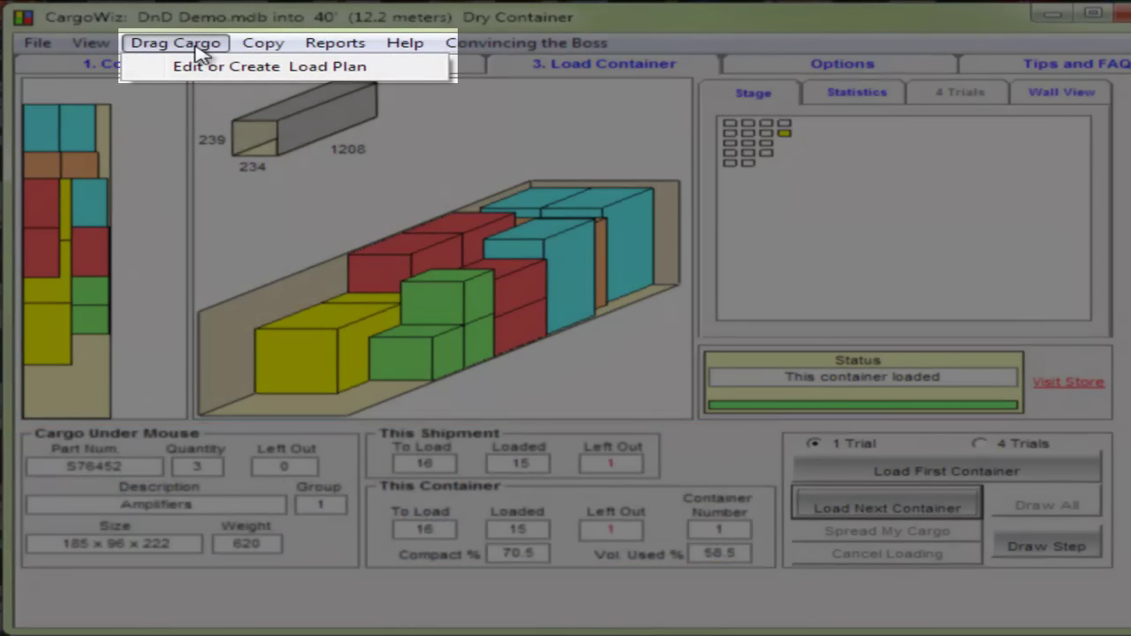
{"action": "left_click", "coordinate": [207, 68]}
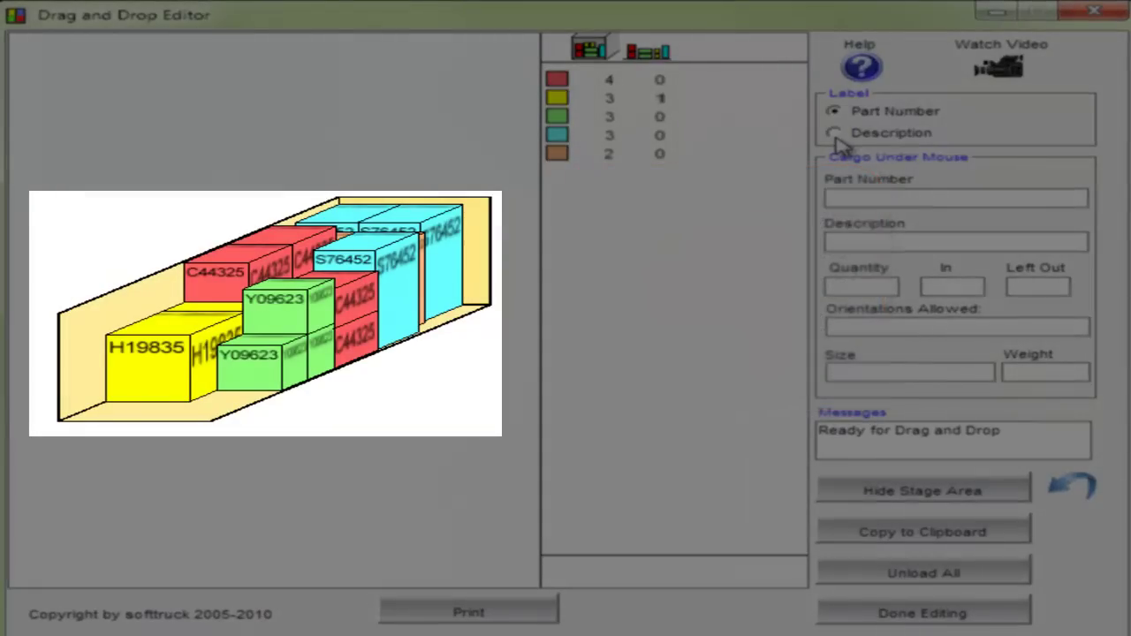
Label cartons by description, lower the Violins carton, and move three Guitars cartons to the front floor.
{"action": "left_click", "coordinate": [835, 134]}
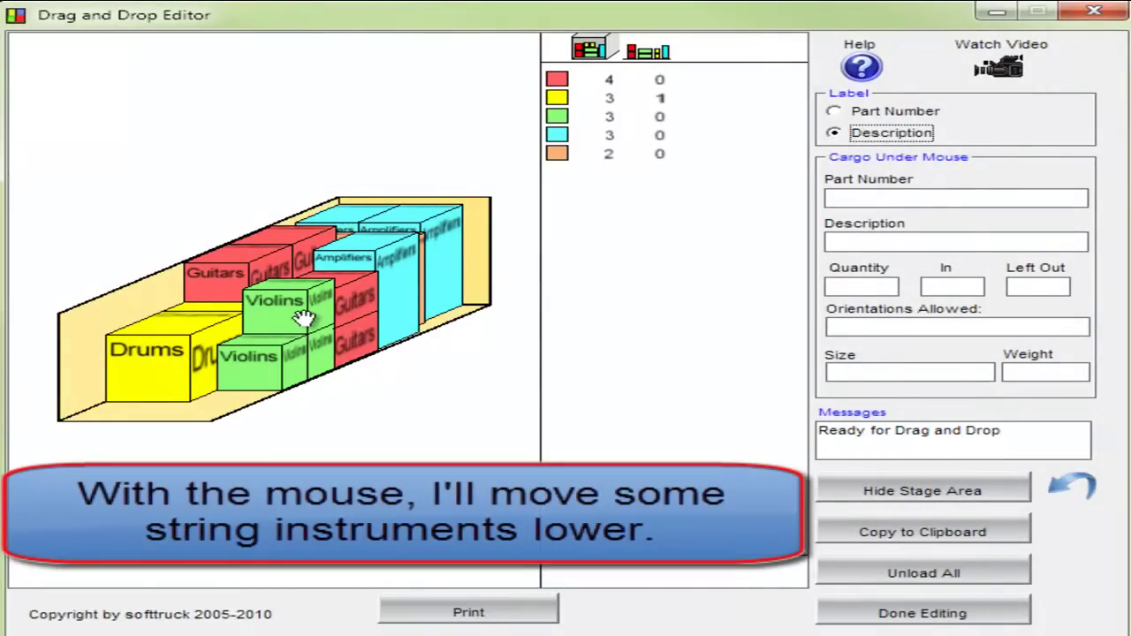
{"action": "left_click_drag", "start_coordinate": [293, 318], "coordinate": [308, 406]}
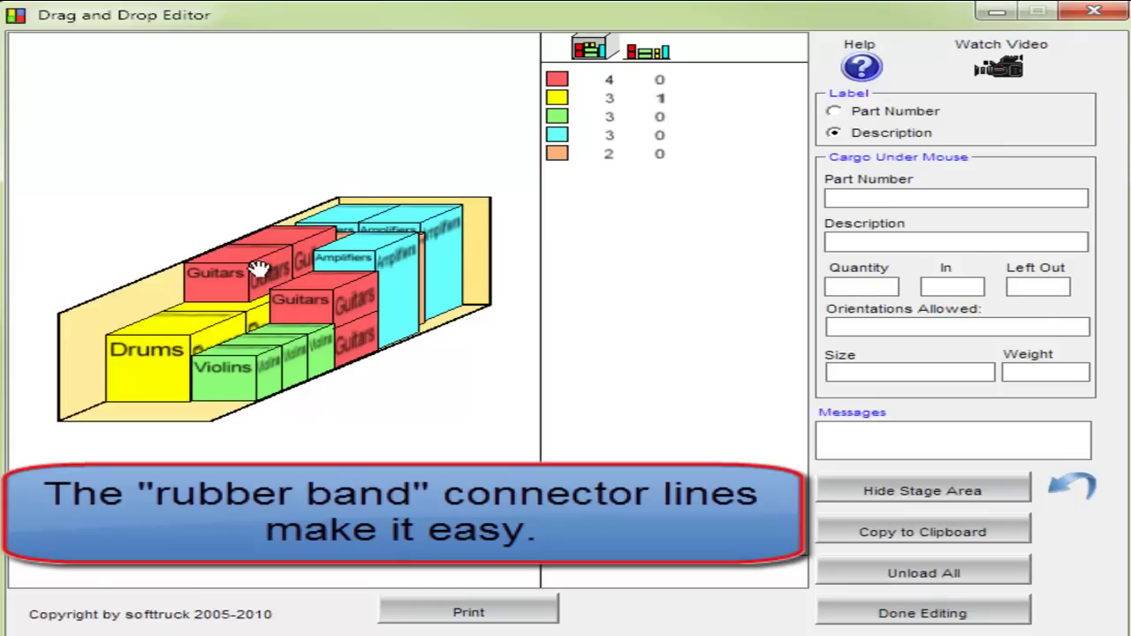
{"action": "left_click_drag", "start_coordinate": [258, 269], "coordinate": [144, 380]}
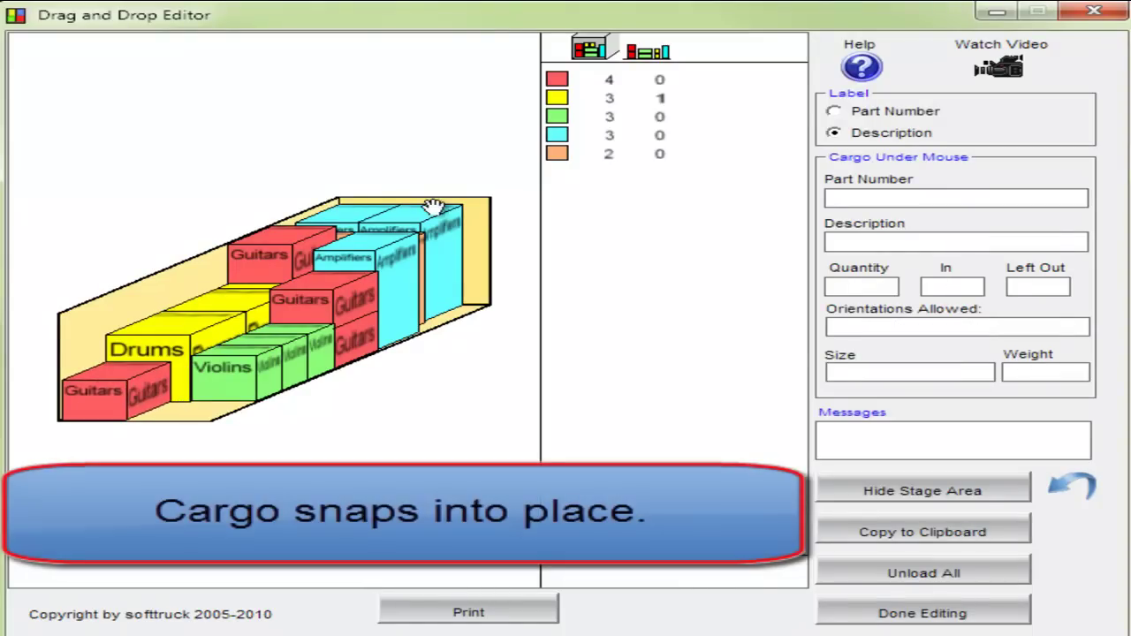
{"action": "left_click_drag", "start_coordinate": [283, 245], "coordinate": [228, 411]}
{"action": "left_click_drag", "start_coordinate": [353, 314], "coordinate": [406, 377]}
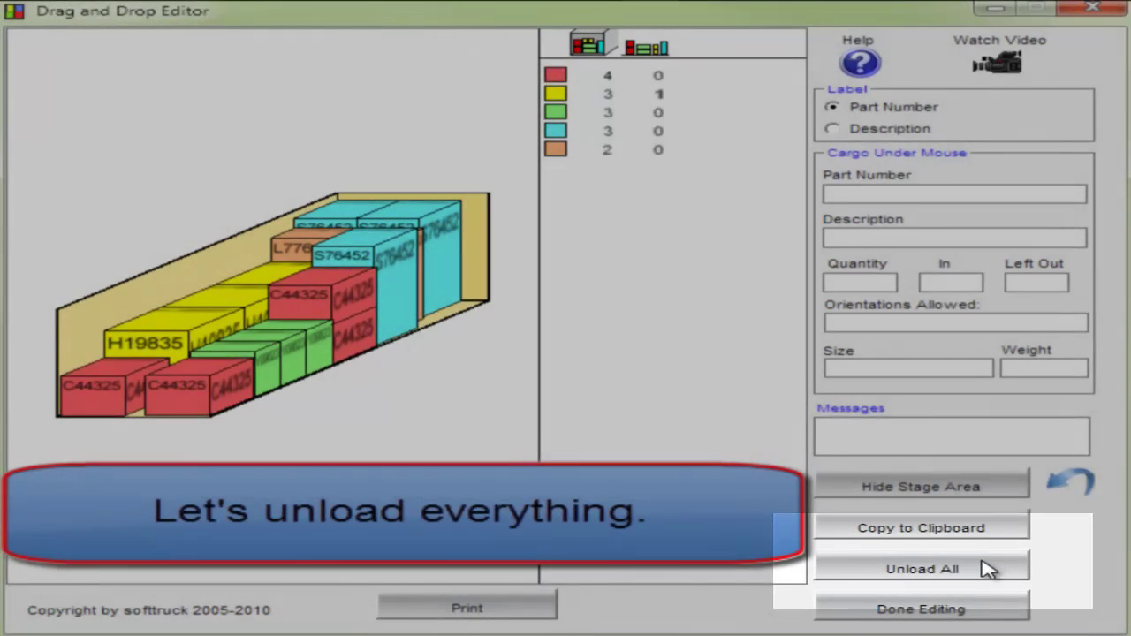
Unload all cargo, leaving the container empty with 4, 4, 3, 3, 2 left out.
{"action": "left_click", "coordinate": [990, 569]}
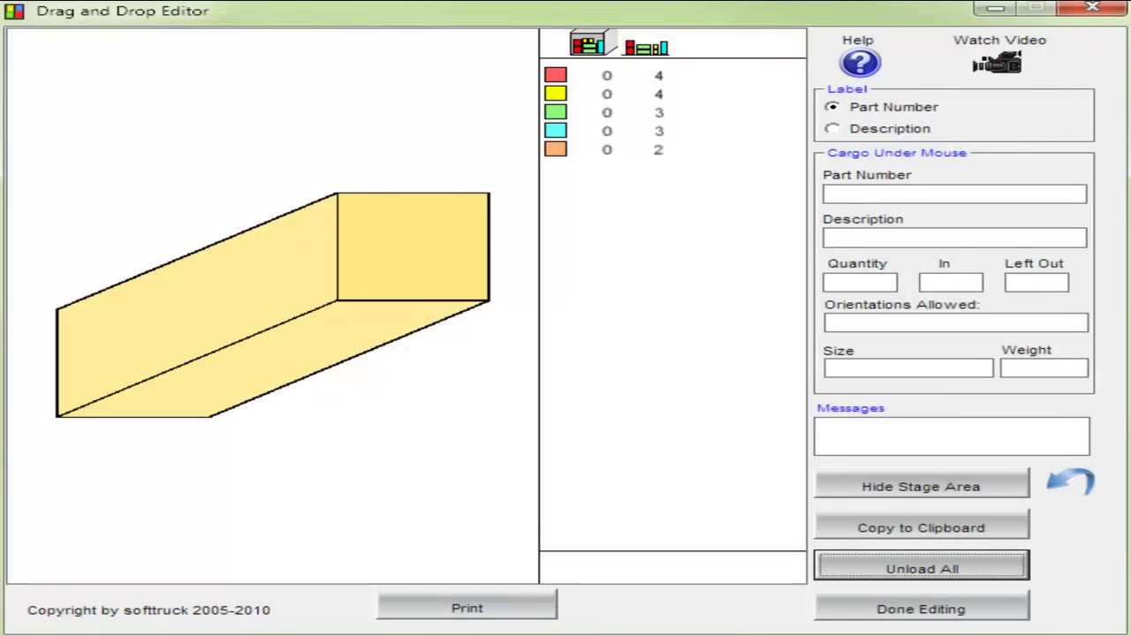
Try a violin carton in the empty container, remove it, then load one S76452 Amplifiers carton.
{"action": "mouse_move", "coordinate": [555, 117]}
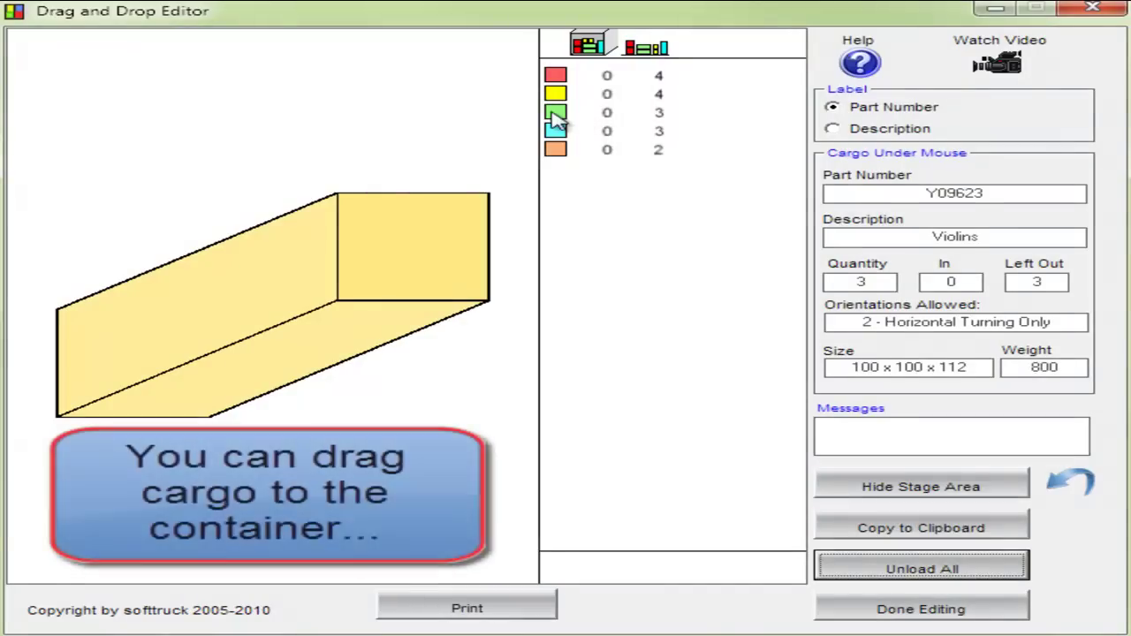
{"action": "left_click_drag", "start_coordinate": [555, 117], "coordinate": [379, 292]}
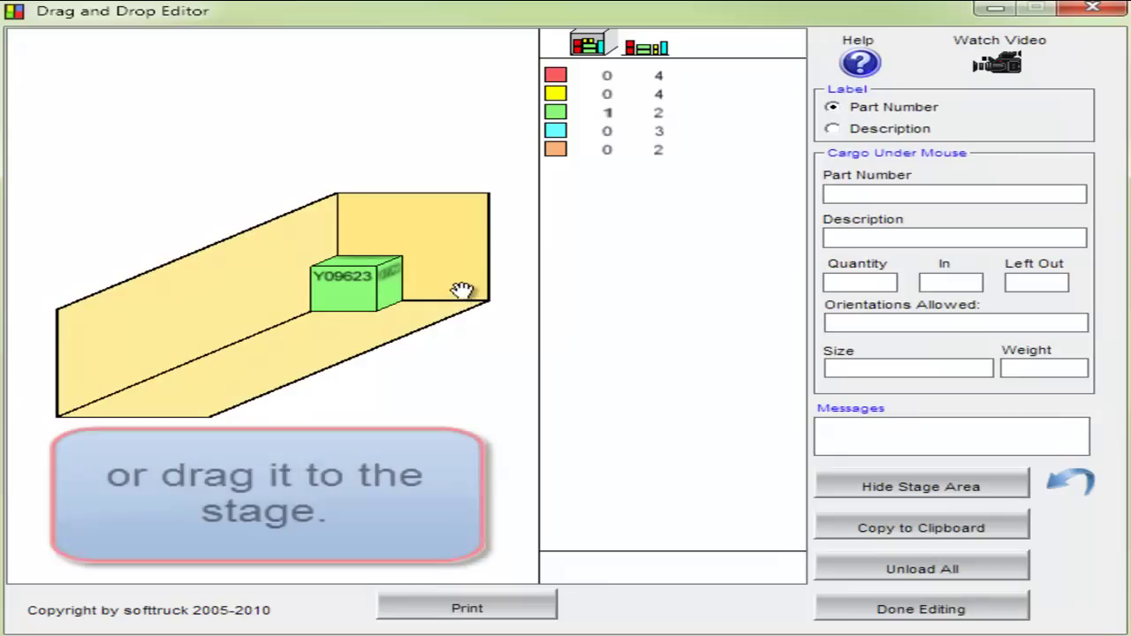
{"action": "left_click_drag", "start_coordinate": [361, 297], "coordinate": [576, 128]}
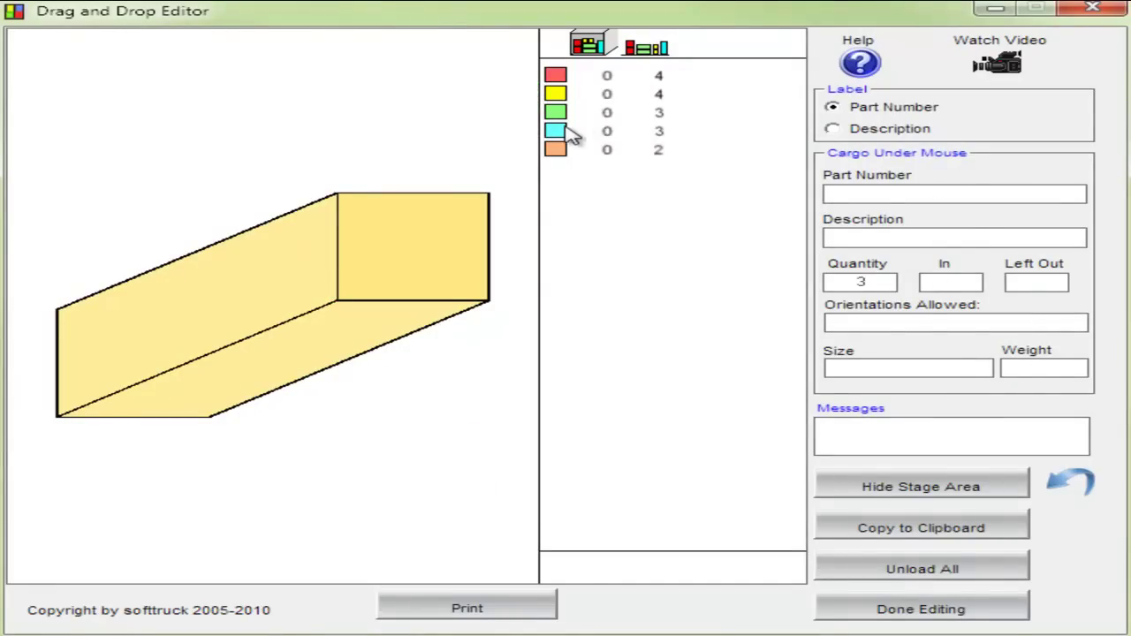
{"action": "mouse_move", "coordinate": [565, 140]}
{"action": "left_click_drag", "start_coordinate": [566, 139], "coordinate": [419, 318]}
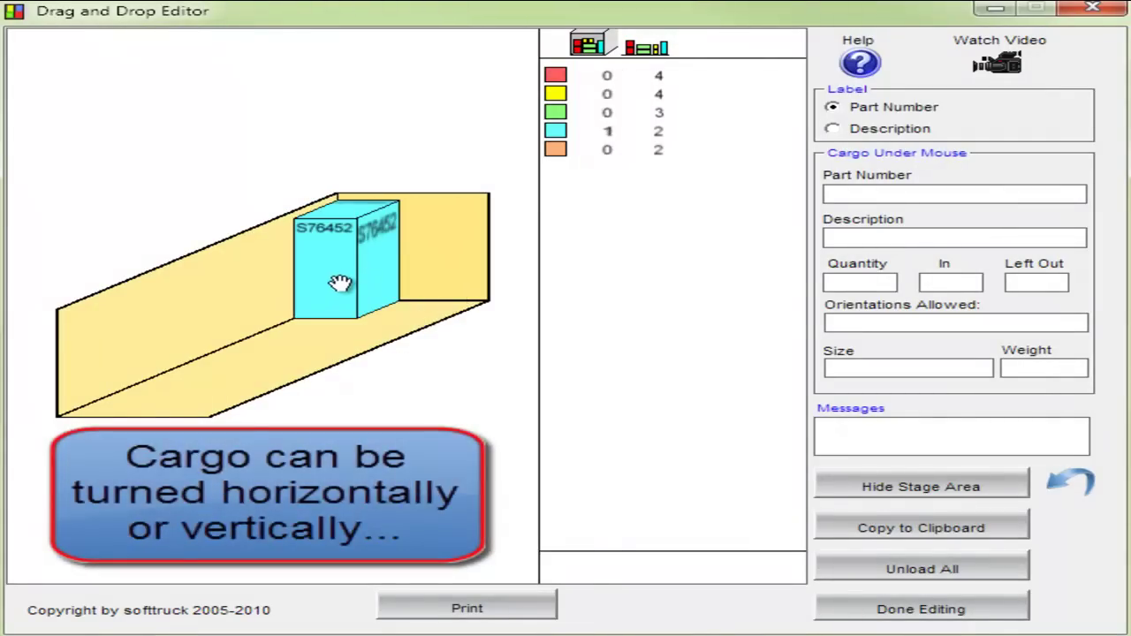
Turn the amplifier carton horizontal and drop a violin carton straight down behind it.
{"action": "right_click", "coordinate": [342, 279]}
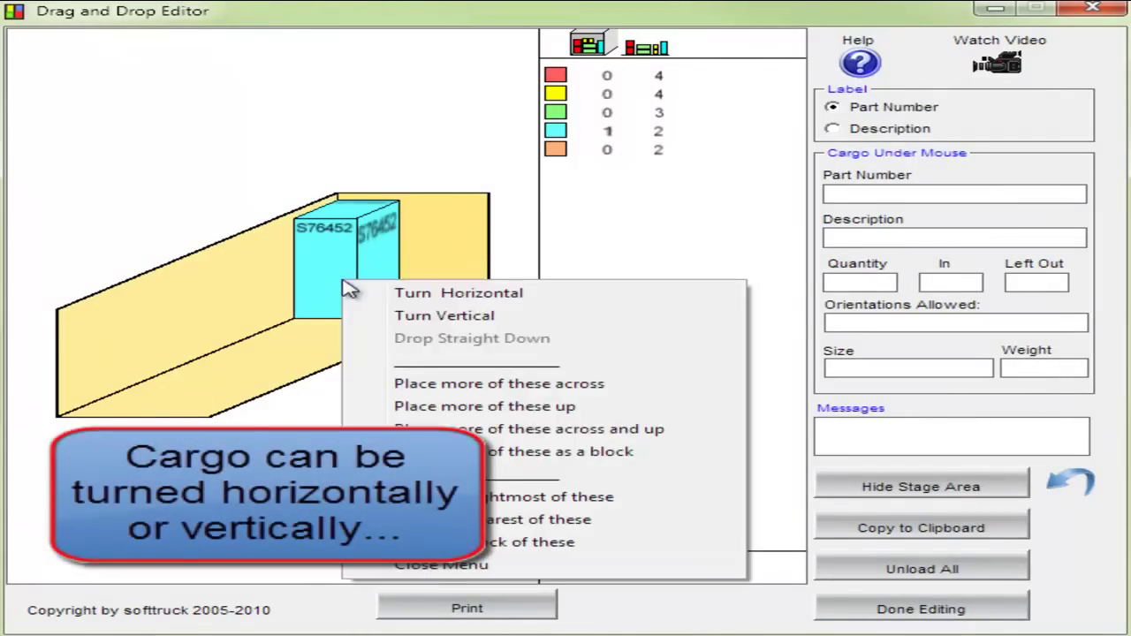
{"action": "left_click", "coordinate": [434, 292]}
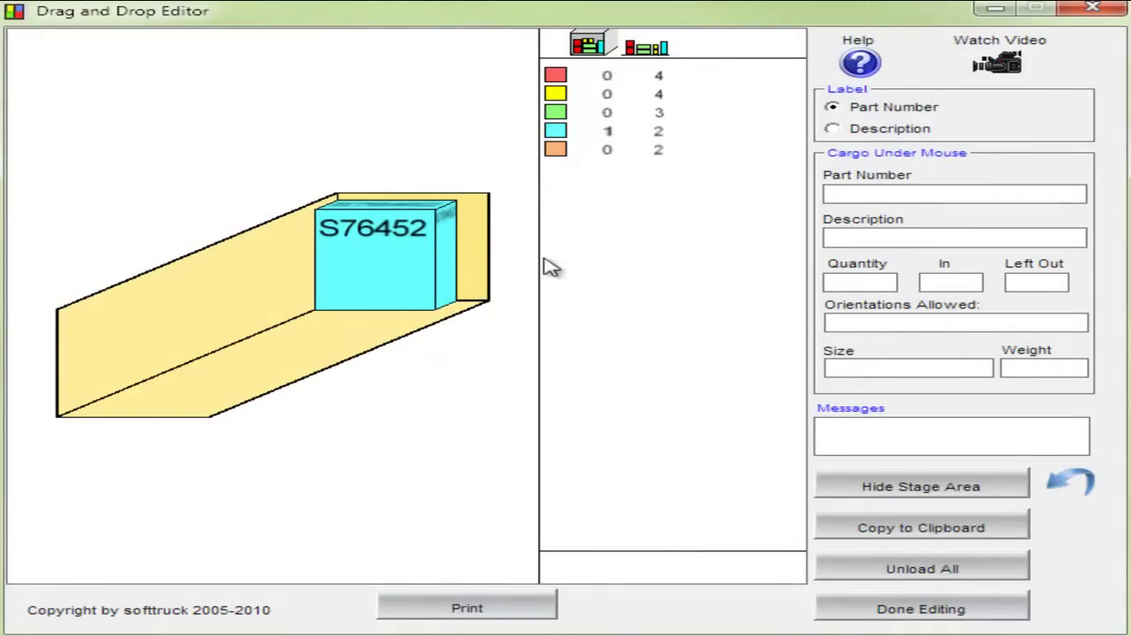
{"action": "left_click_drag", "start_coordinate": [559, 115], "coordinate": [223, 144]}
{"action": "right_click", "coordinate": [224, 143]}
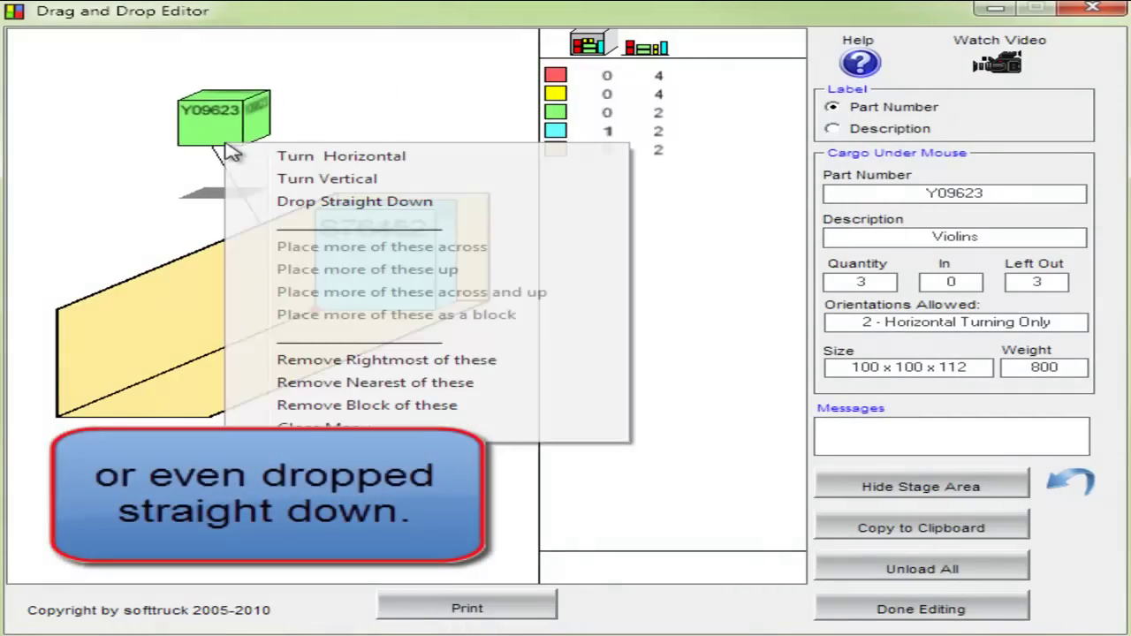
{"action": "left_click", "coordinate": [353, 202]}
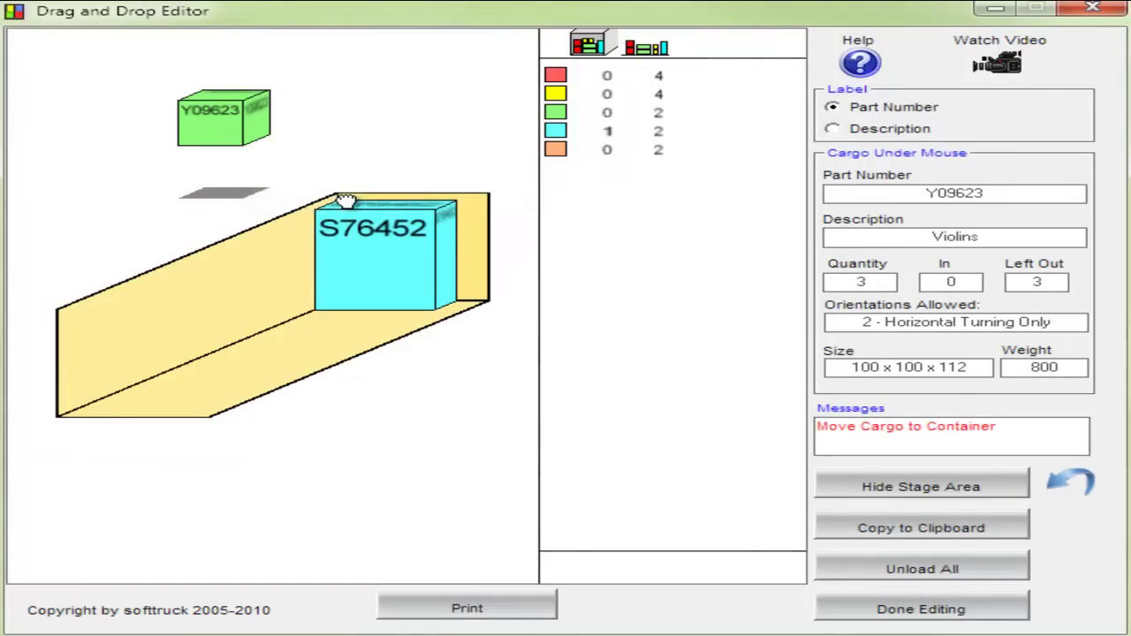
{"action": "left_click_drag", "start_coordinate": [230, 123], "coordinate": [278, 307]}
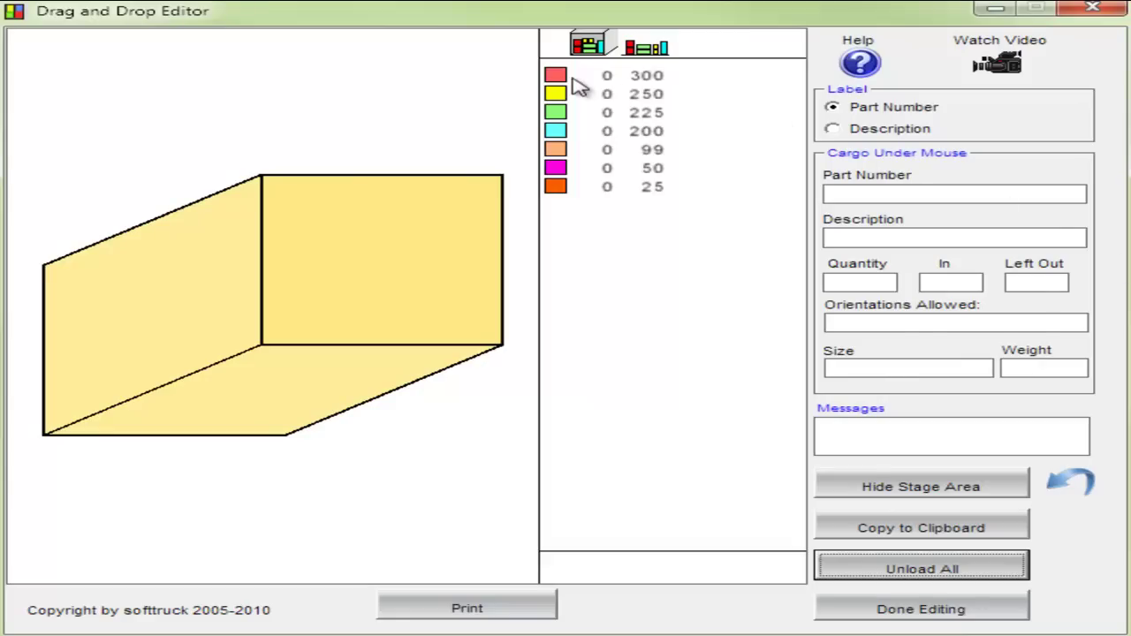
Place a red carton in the back corner and fill all 300 red cartons as a block.
{"action": "left_click_drag", "start_coordinate": [572, 79], "coordinate": [435, 296]}
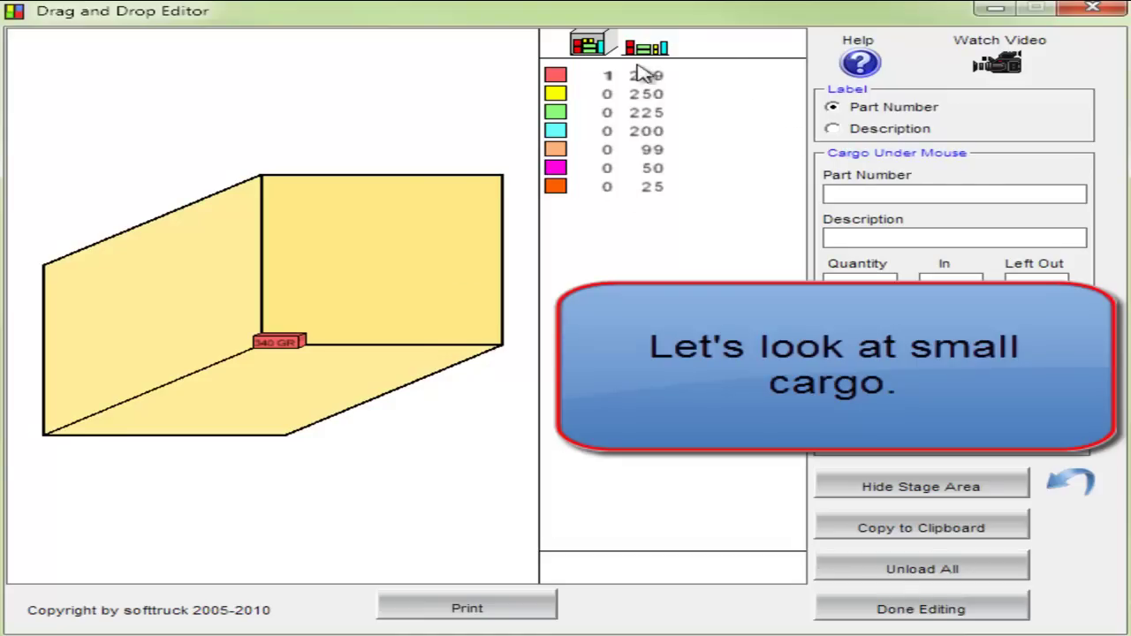
{"action": "left_click_drag", "start_coordinate": [561, 81], "coordinate": [397, 295]}
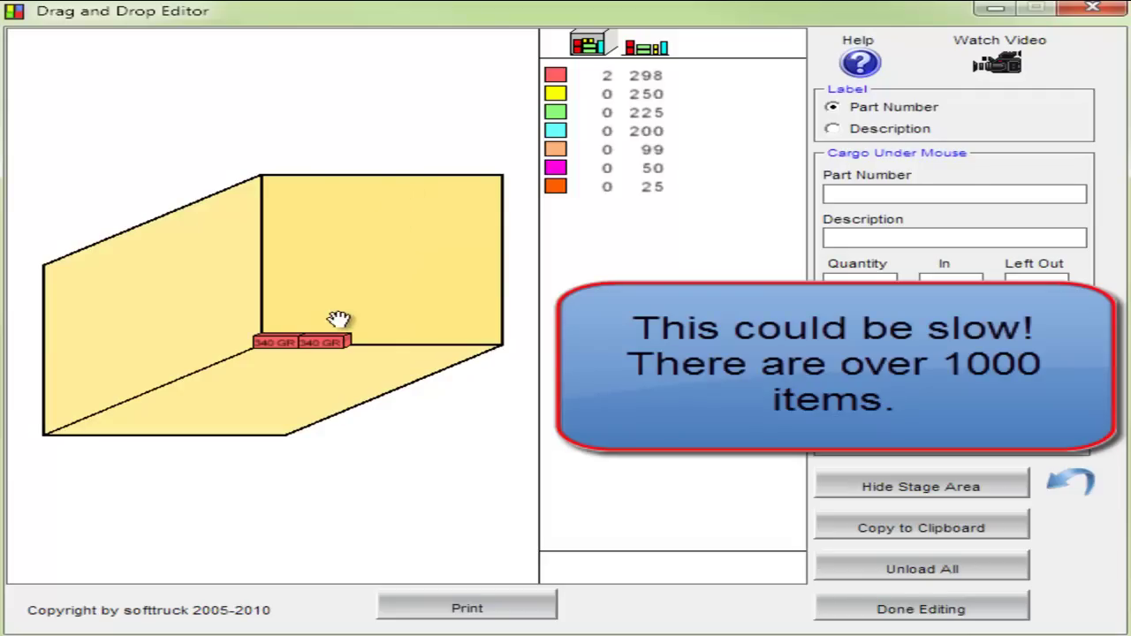
{"action": "left_click_drag", "start_coordinate": [327, 338], "coordinate": [603, 106]}
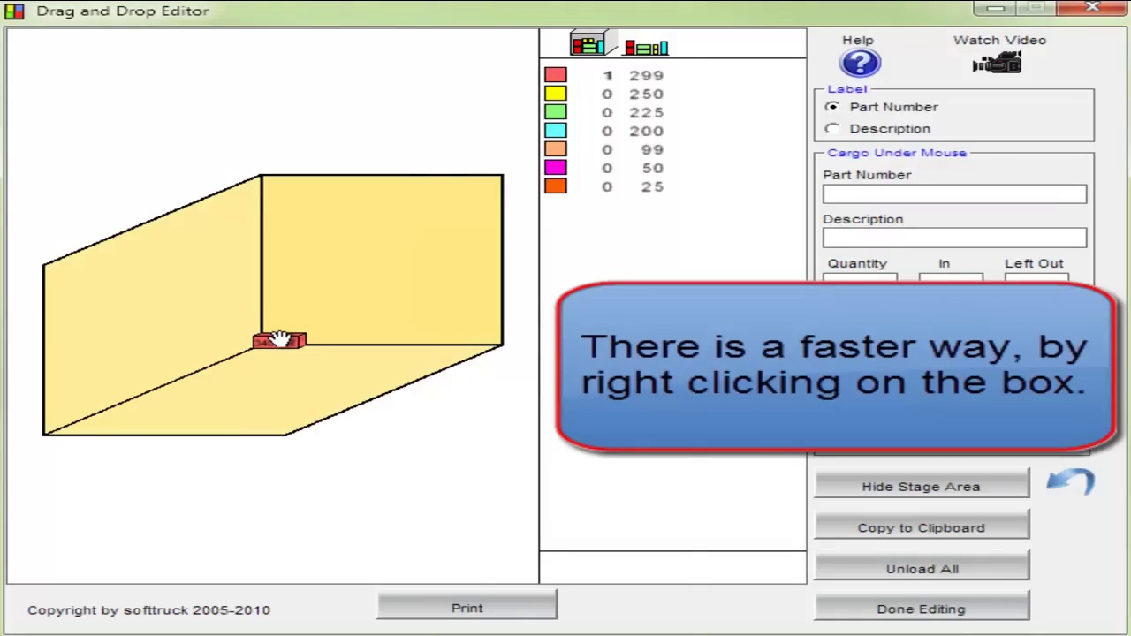
{"action": "right_click", "coordinate": [279, 340]}
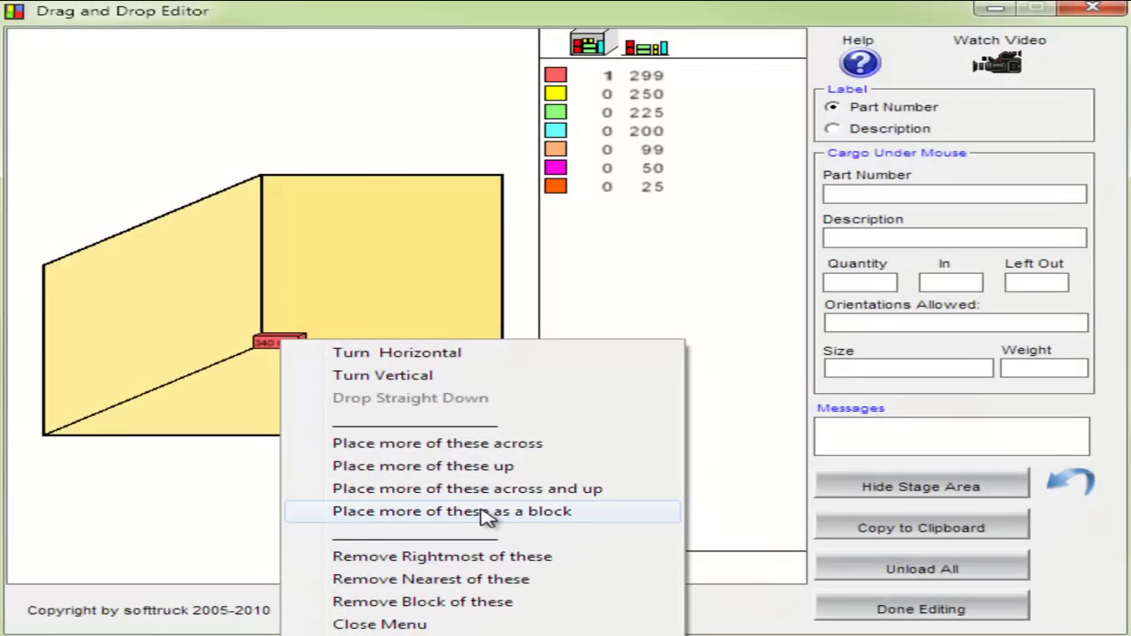
{"action": "left_click", "coordinate": [484, 511]}
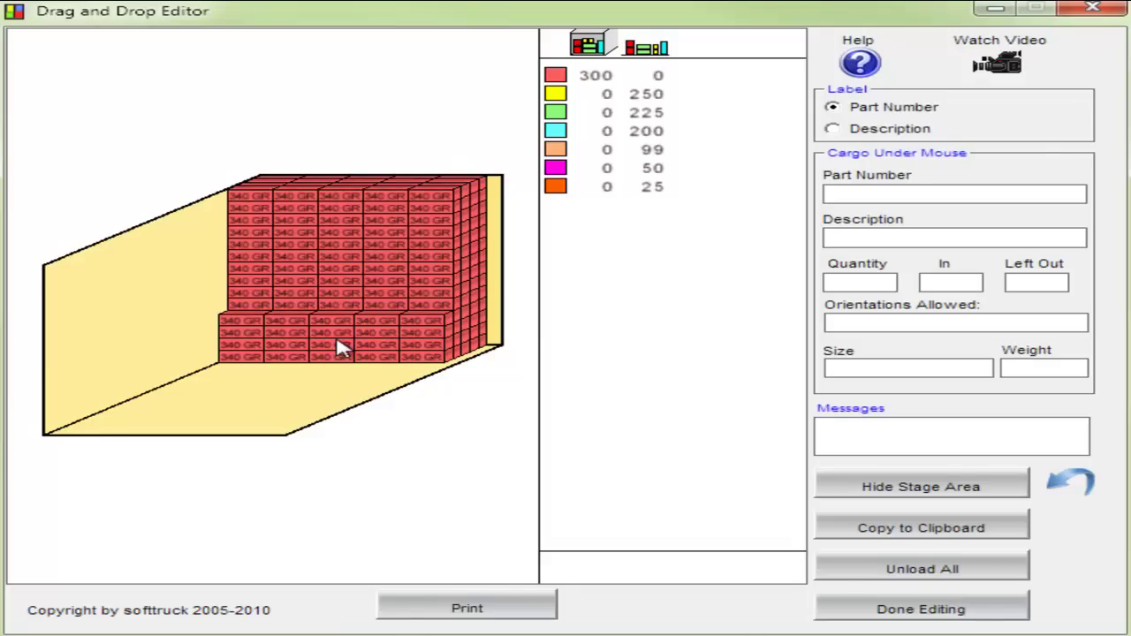
Remove the nearest layer of red cartons and place all 250 yellow cartons as a block in front.
{"action": "right_click", "coordinate": [341, 347]}
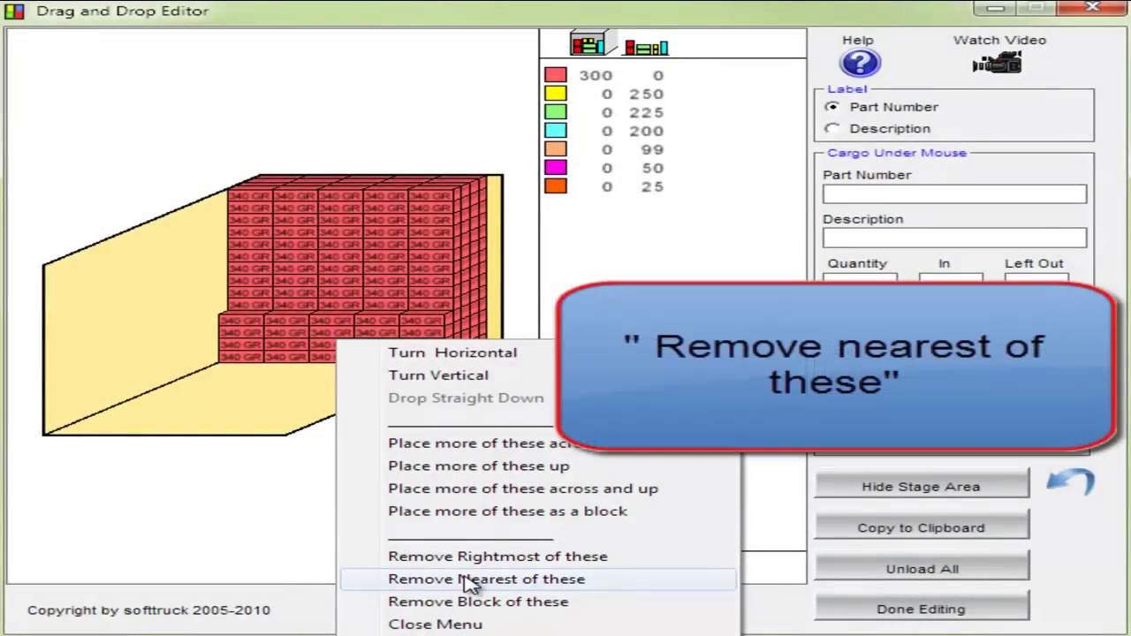
{"action": "left_click", "coordinate": [468, 580]}
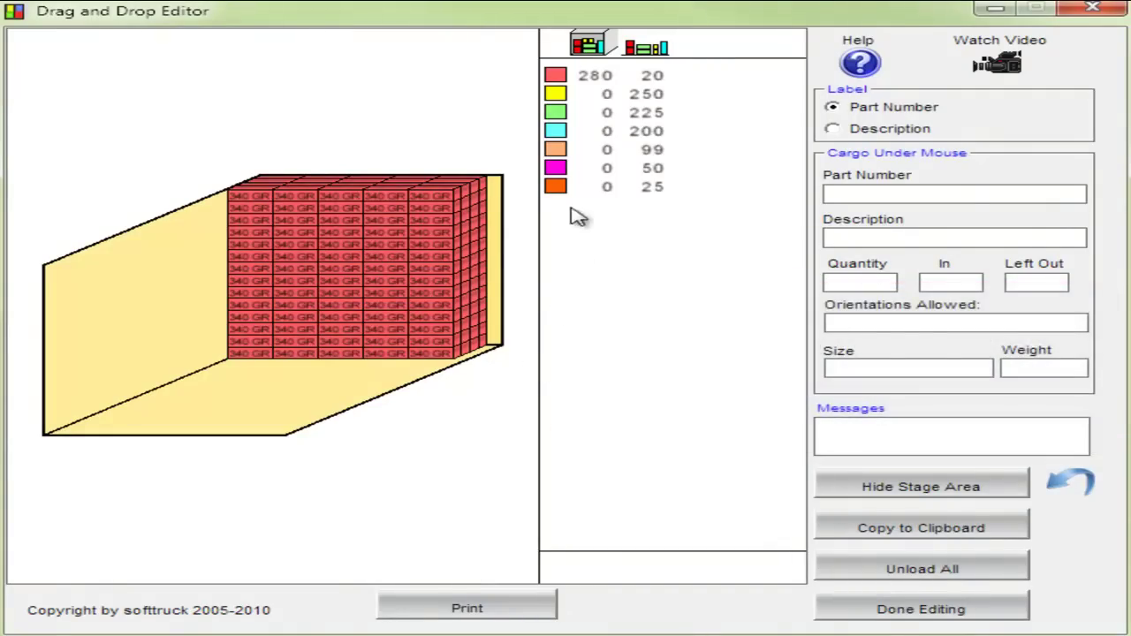
{"action": "left_click_drag", "start_coordinate": [555, 94], "coordinate": [228, 362]}
{"action": "right_click", "coordinate": [239, 353]}
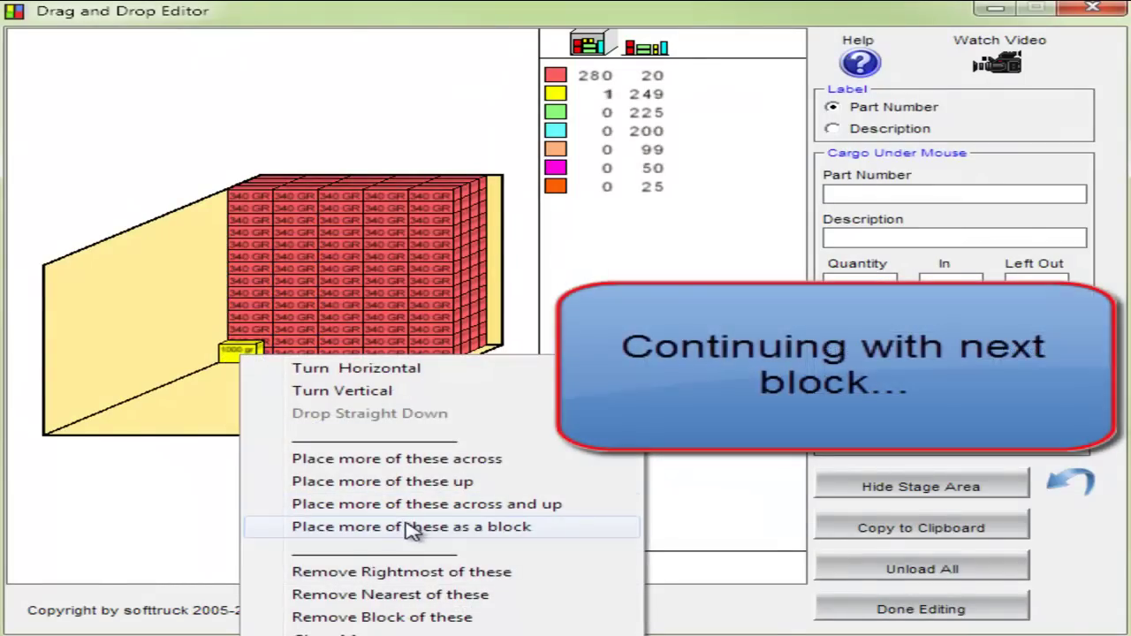
{"action": "left_click", "coordinate": [411, 528]}
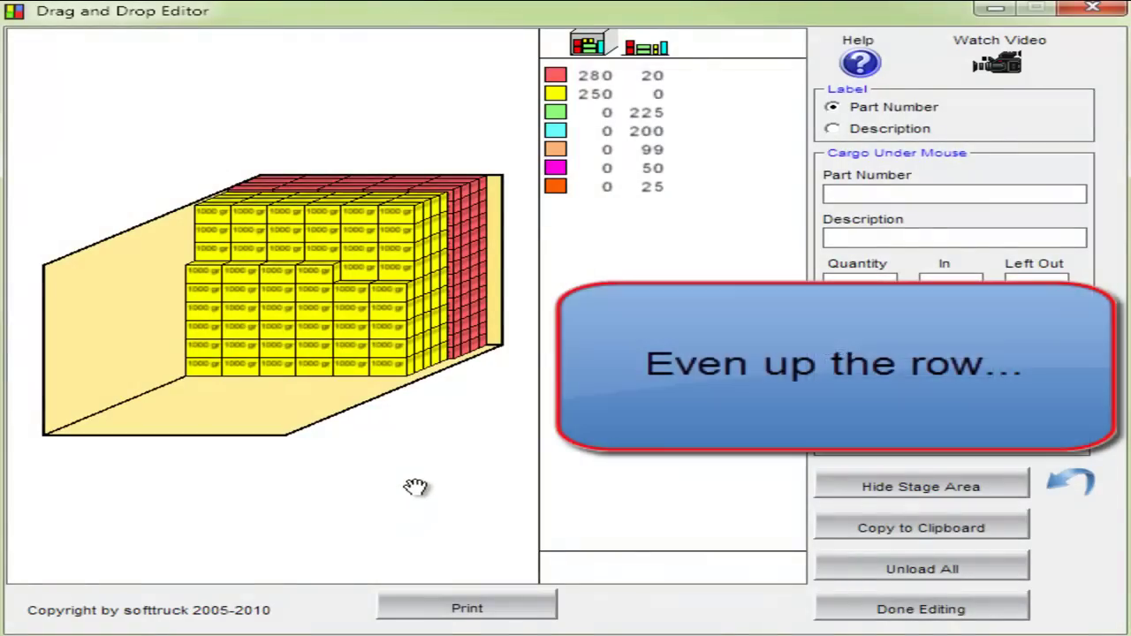
Drag the stray yellow cartons off the uneven top row back out of the container.
{"action": "left_click_drag", "start_coordinate": [320, 273], "coordinate": [588, 268]}
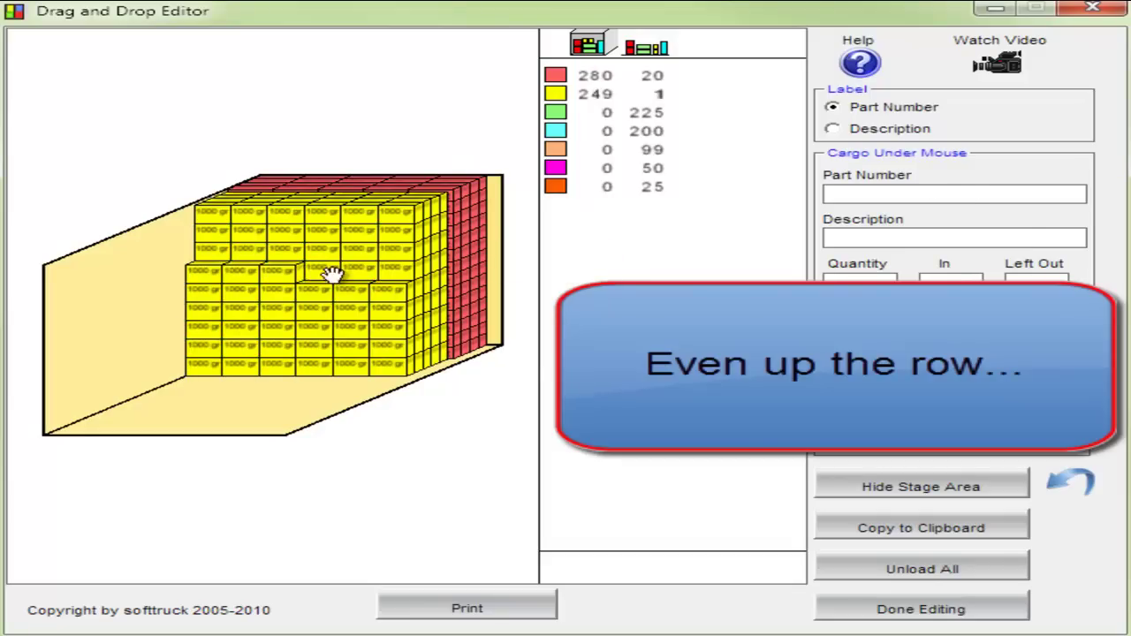
{"action": "left_click_drag", "start_coordinate": [274, 277], "coordinate": [696, 244]}
{"action": "left_click_drag", "start_coordinate": [253, 278], "coordinate": [652, 239]}
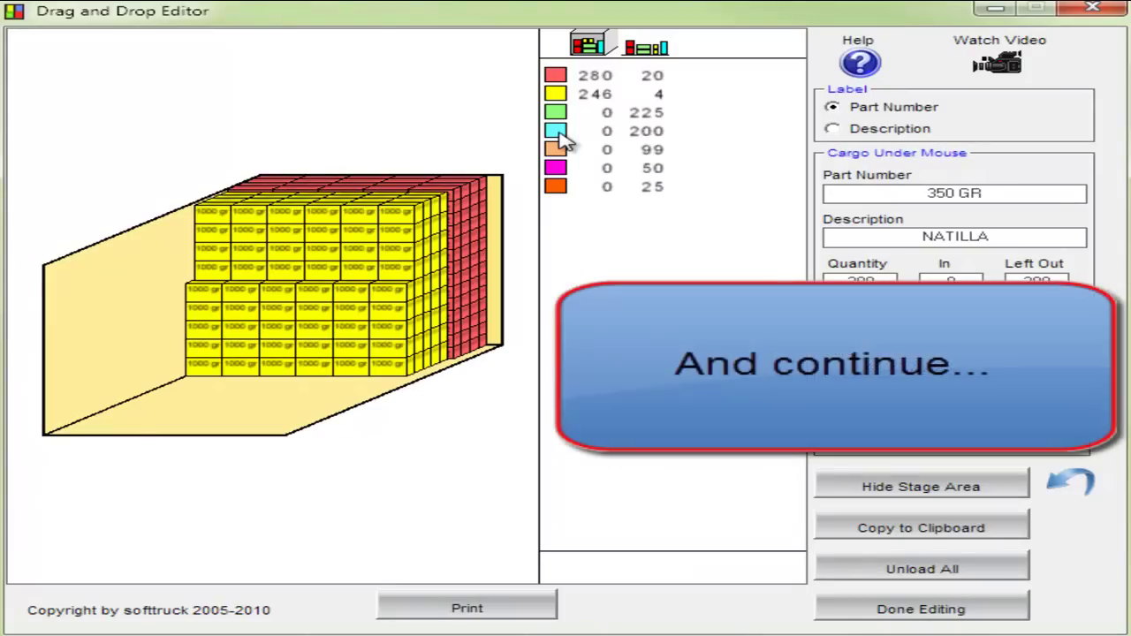
Place a cyan carton atop the lower yellow rows and fill cyan cartons across and up.
{"action": "left_click_drag", "start_coordinate": [563, 135], "coordinate": [206, 283]}
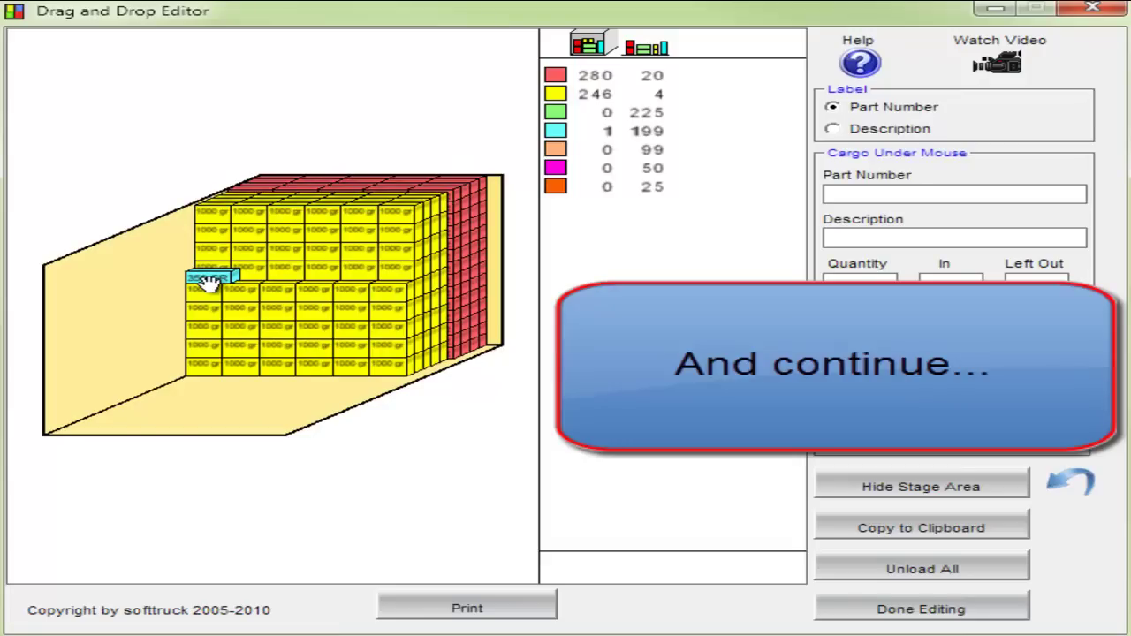
{"action": "right_click", "coordinate": [208, 282]}
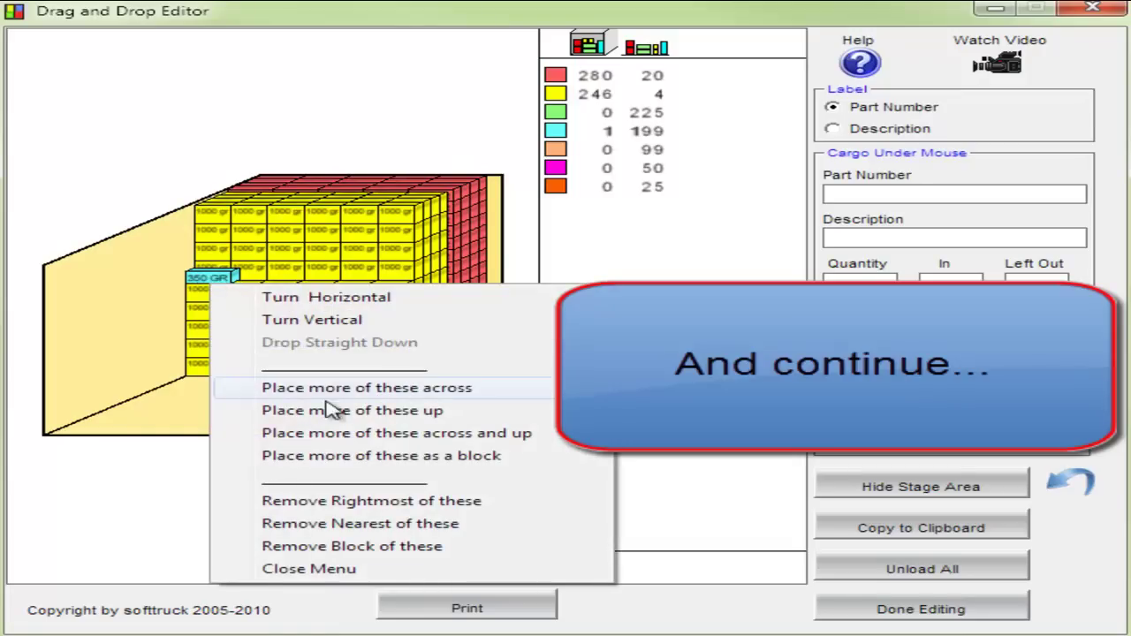
{"action": "left_click", "coordinate": [411, 436]}
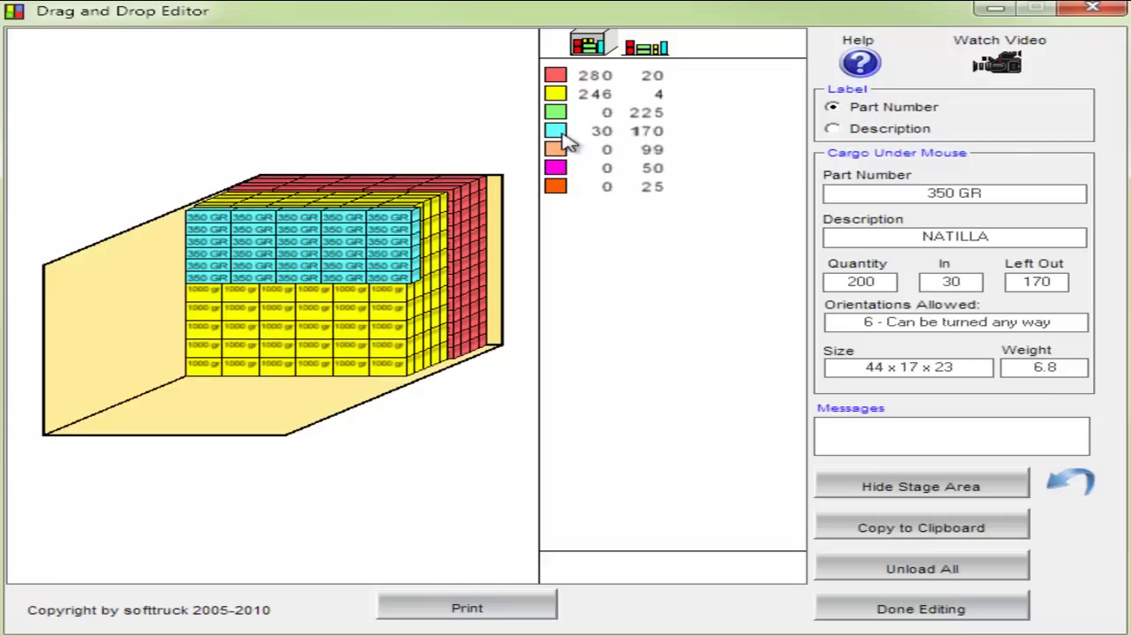
Add a cyan carton on the front floor and stack more across and up to finish the wall.
{"action": "left_click_drag", "start_coordinate": [564, 138], "coordinate": [204, 378]}
{"action": "right_click", "coordinate": [204, 378]}
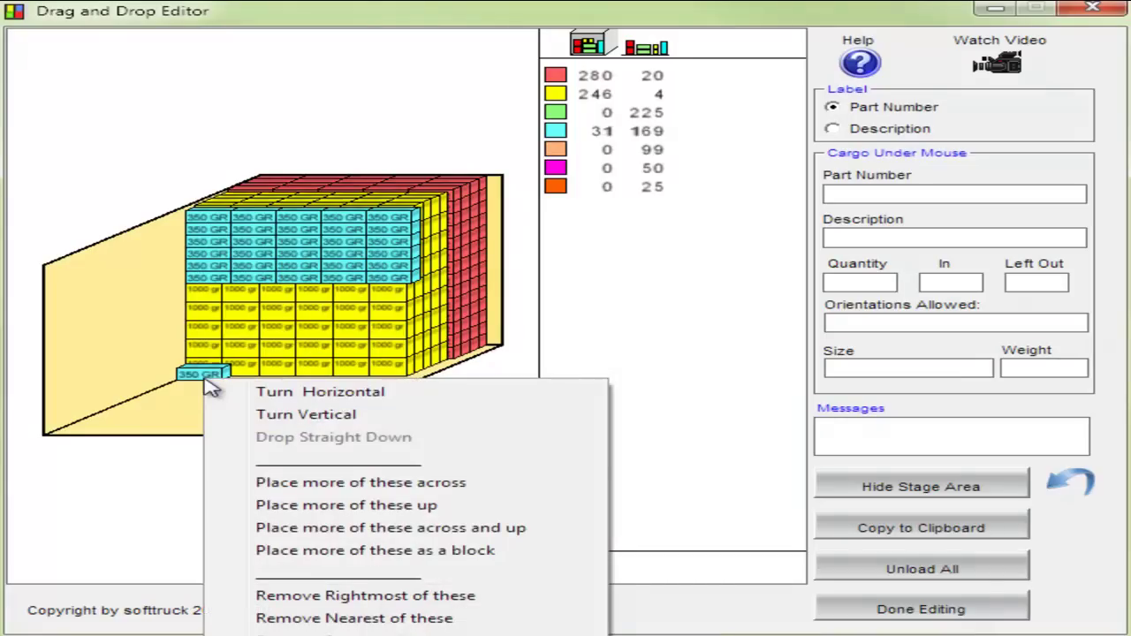
{"action": "left_click", "coordinate": [362, 528]}
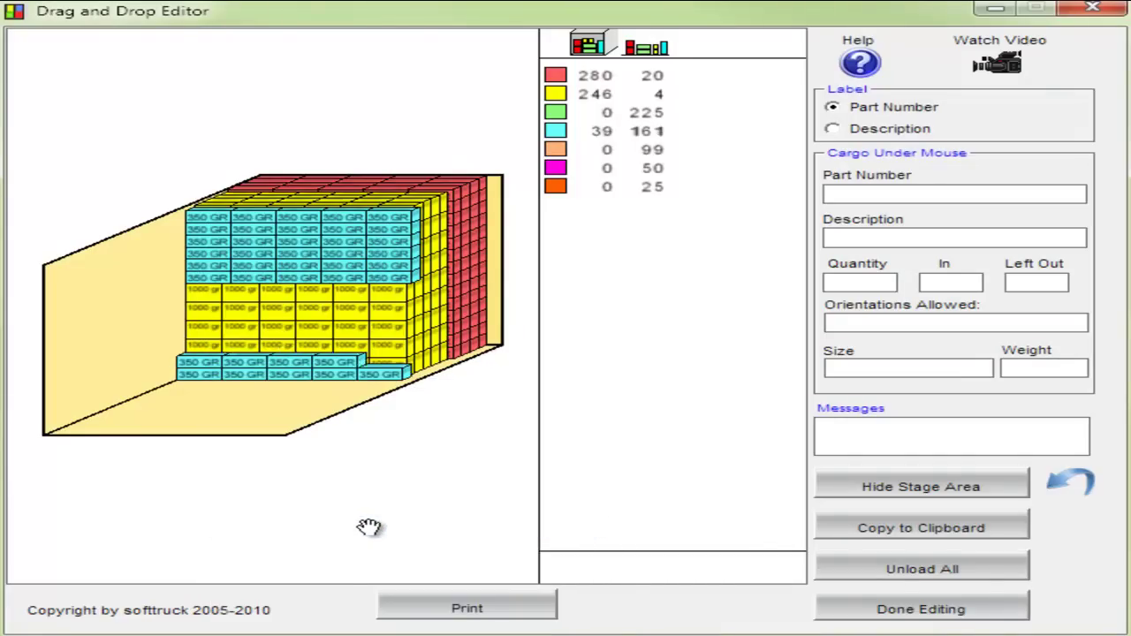